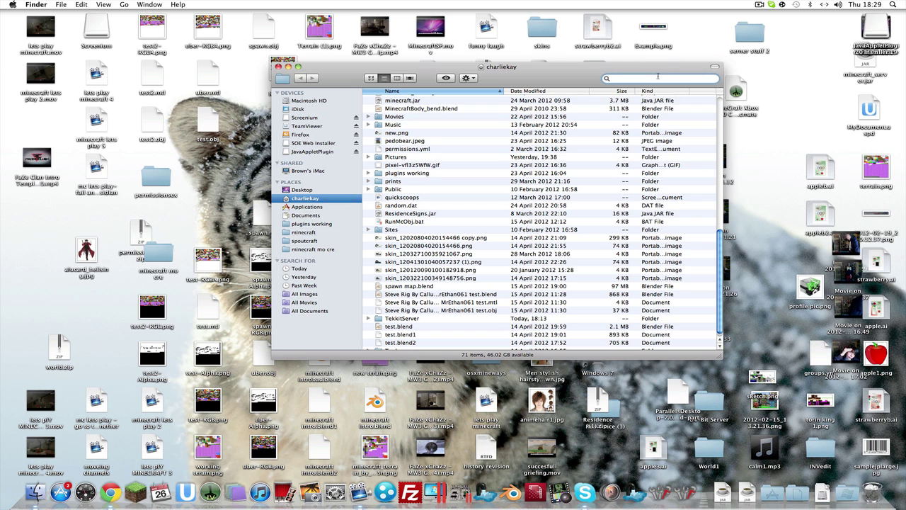
Search for 'tekkit' by file name, select Tekkit_Server2.1.1, and close the search window.
text(tekkit)
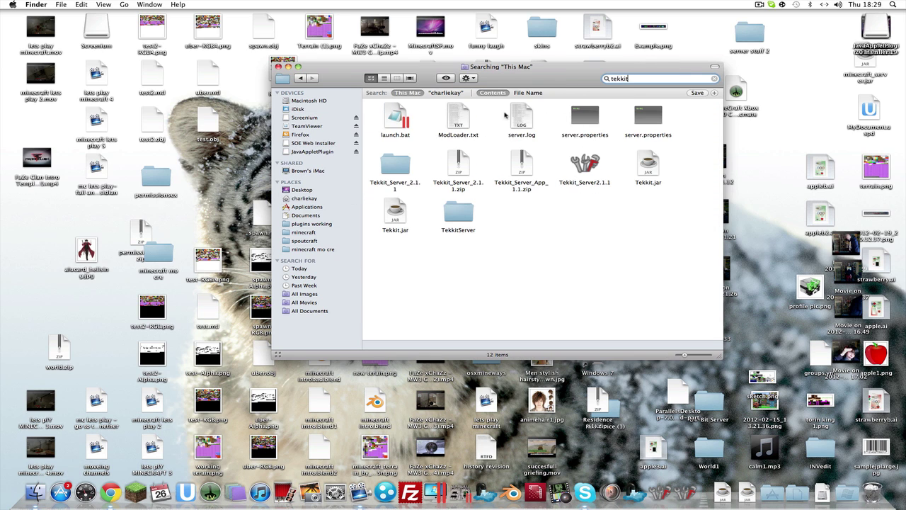
click(527, 93)
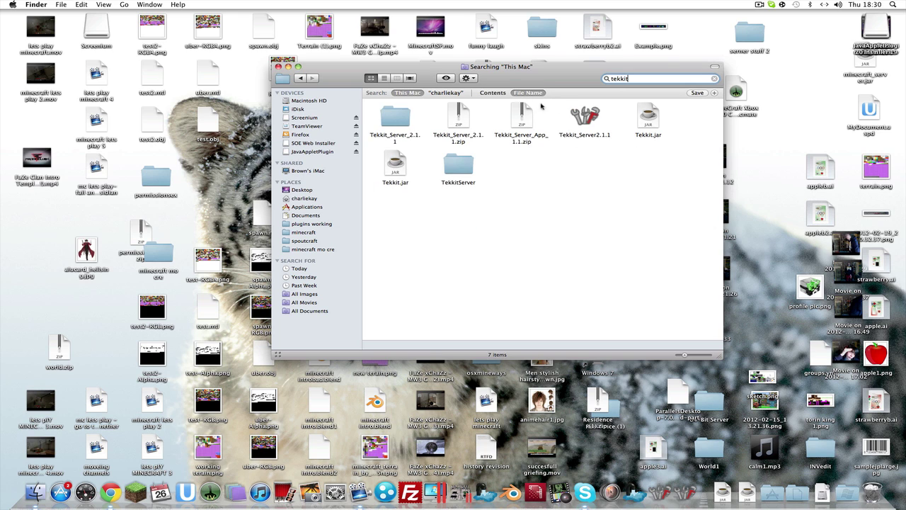
click(511, 126)
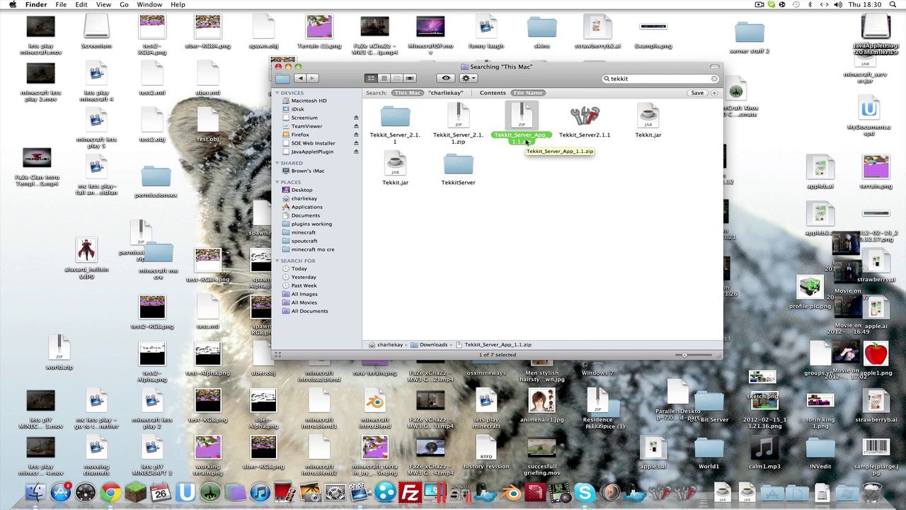
click(582, 125)
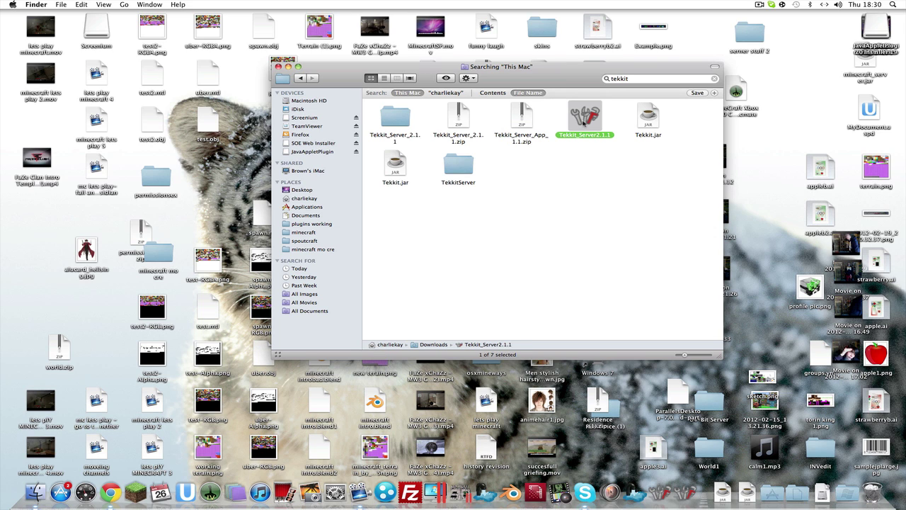
click(278, 65)
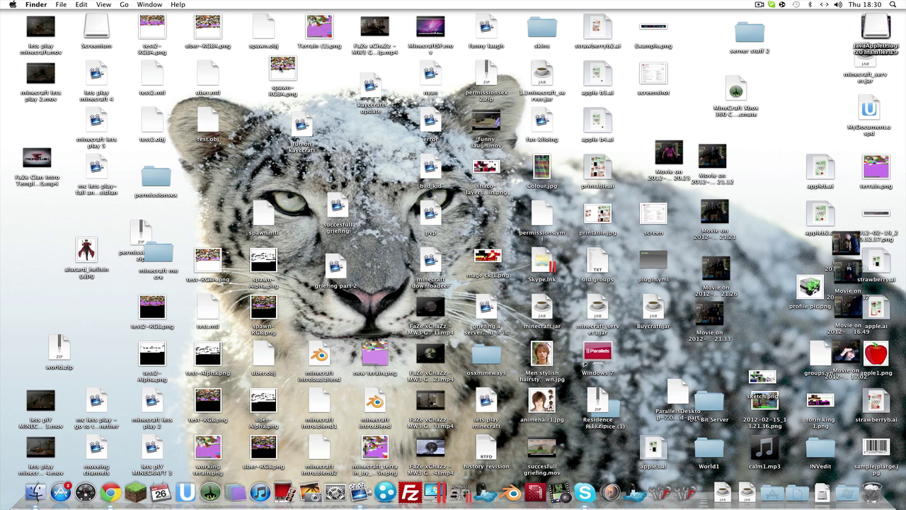
Bring the Tekkit installer forward and open a home folder window beside its install-location message.
click(662, 487)
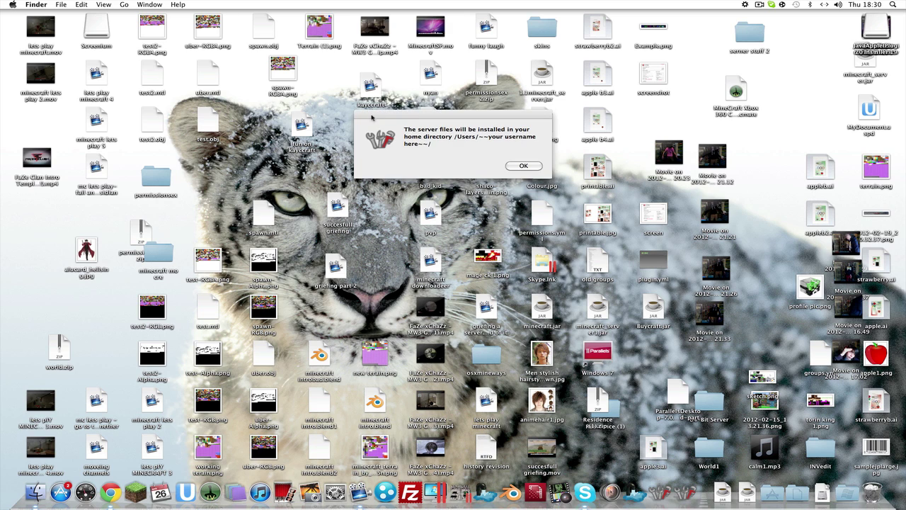
drag(370, 114, 352, 111)
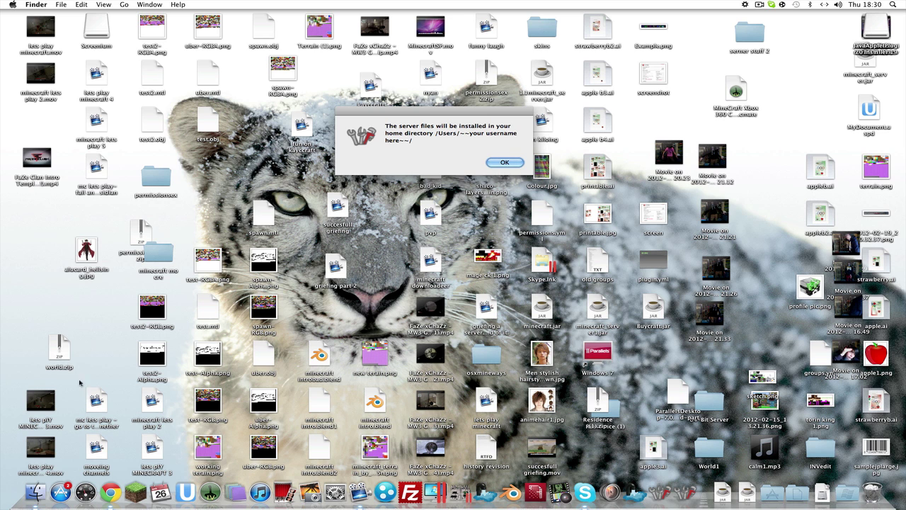
click(37, 489)
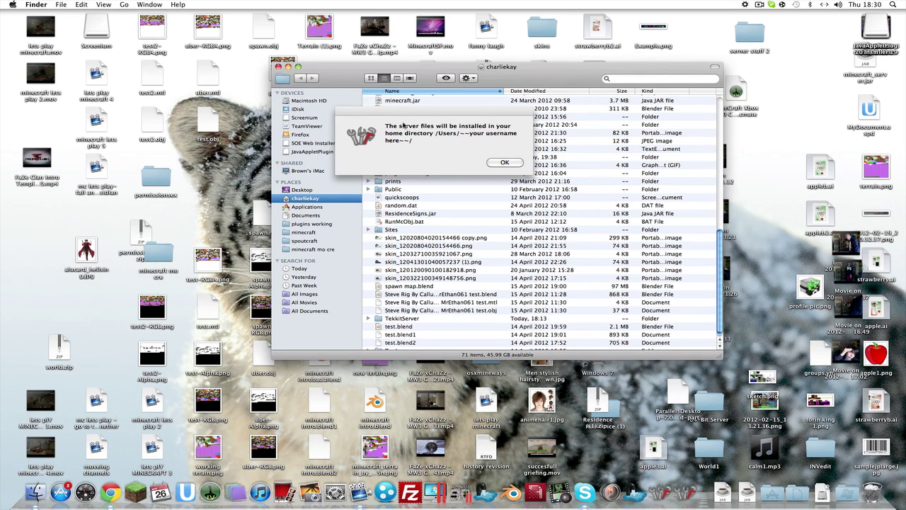
drag(397, 113, 196, 159)
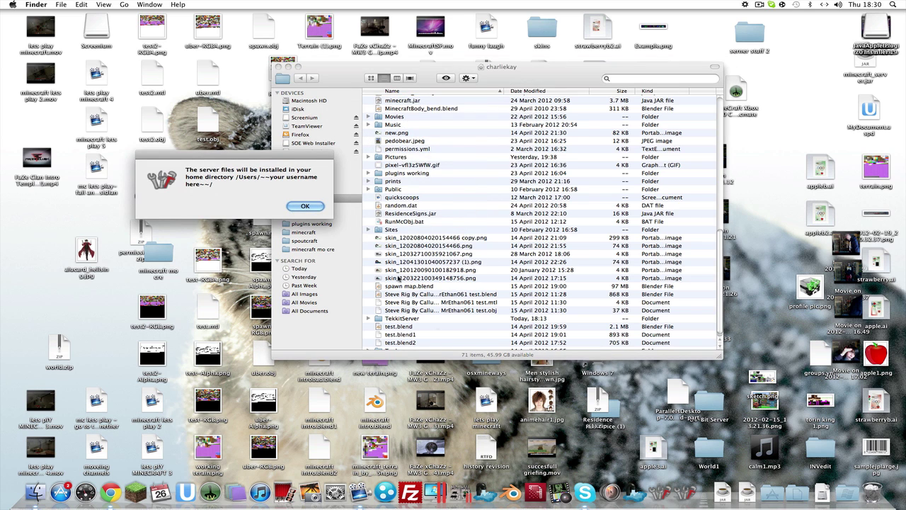
click(719, 243)
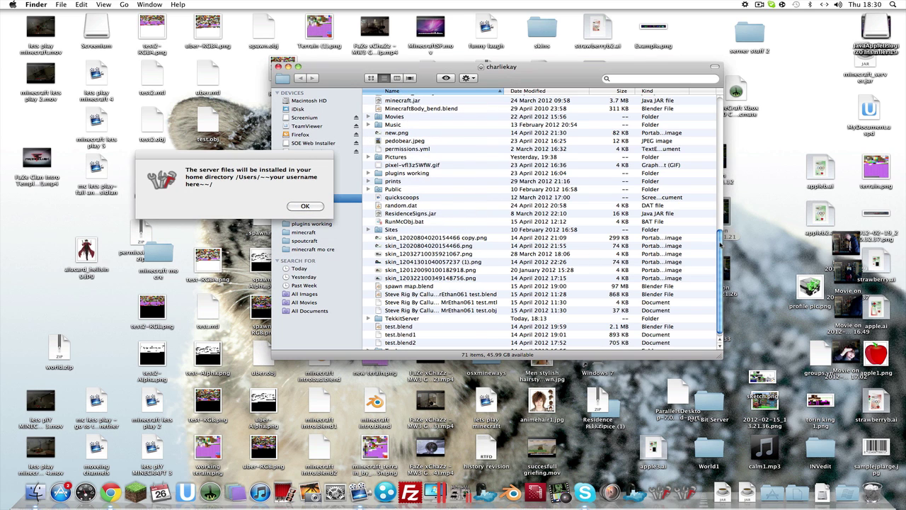
scroll(720, 243, up, 1)
scroll(719, 244, down, 2)
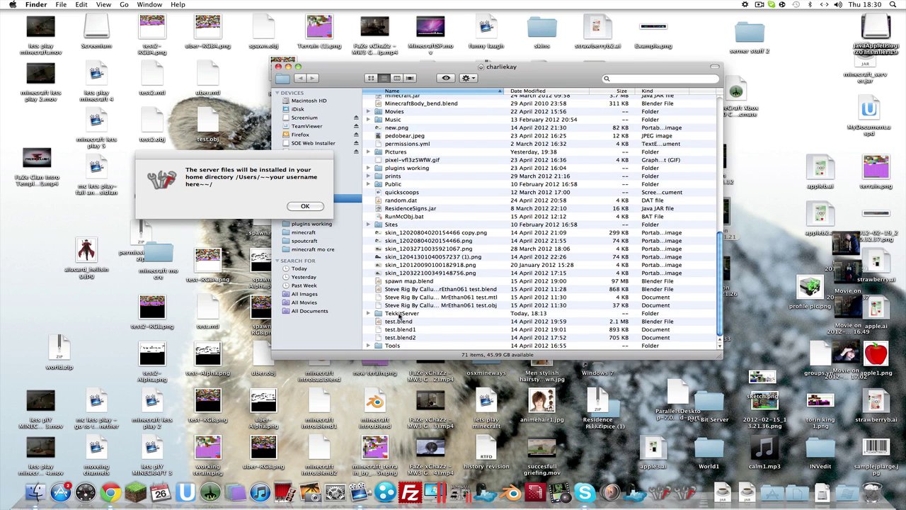
click(272, 181)
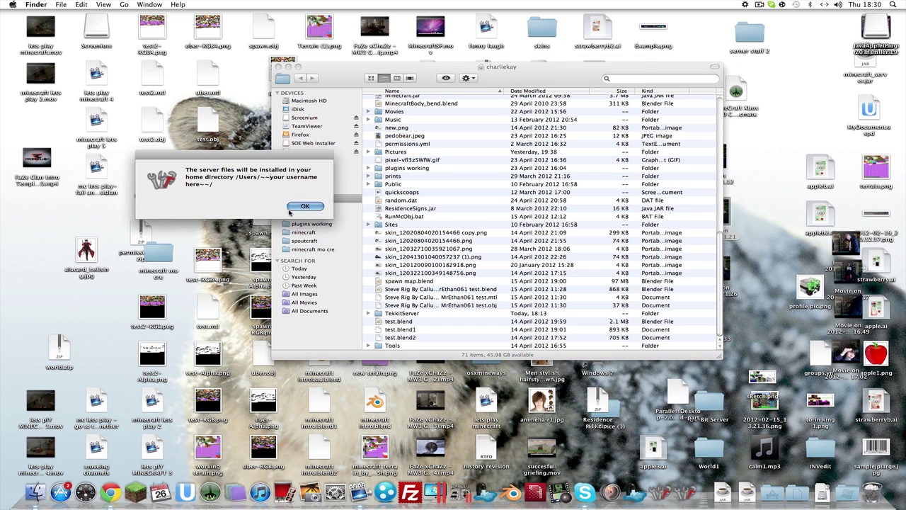
Accept the home-folder install location and start the server with 2 GB of RAM.
click(295, 206)
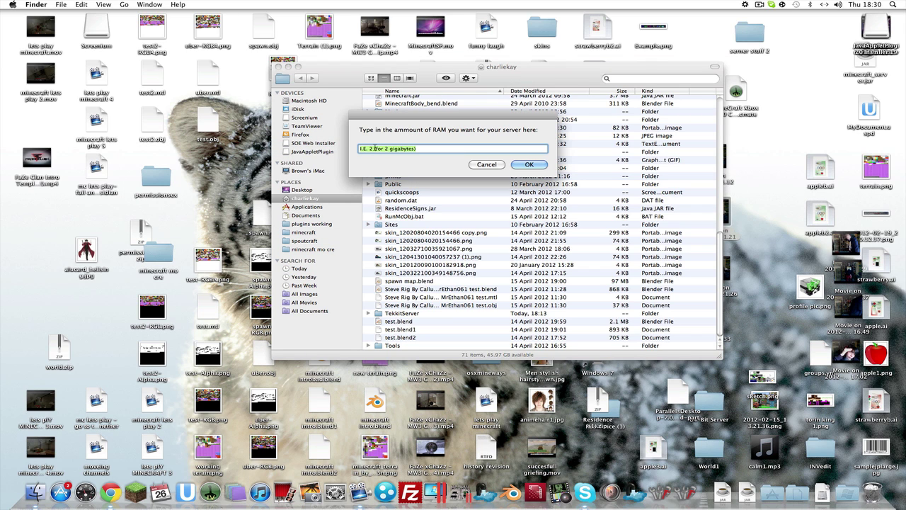
text(2)
click(524, 167)
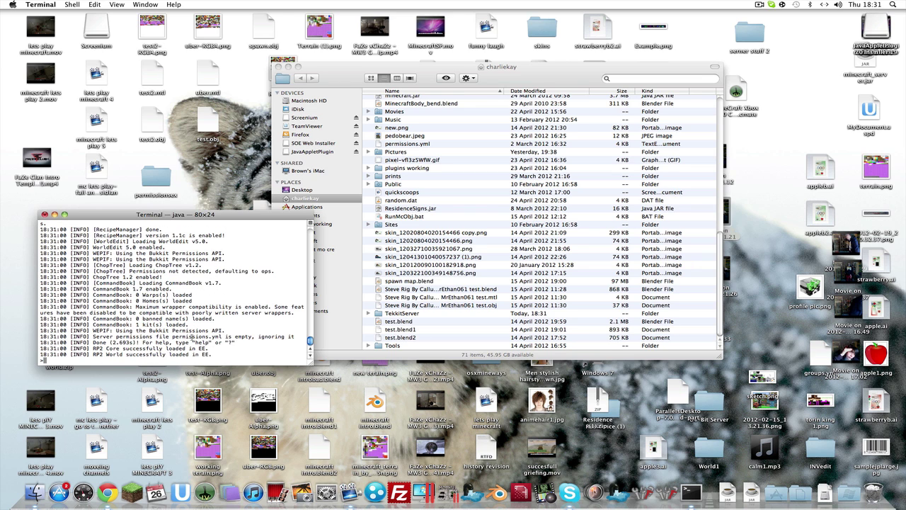
Open the TekkitServer folder from the home folder window.
click(342, 83)
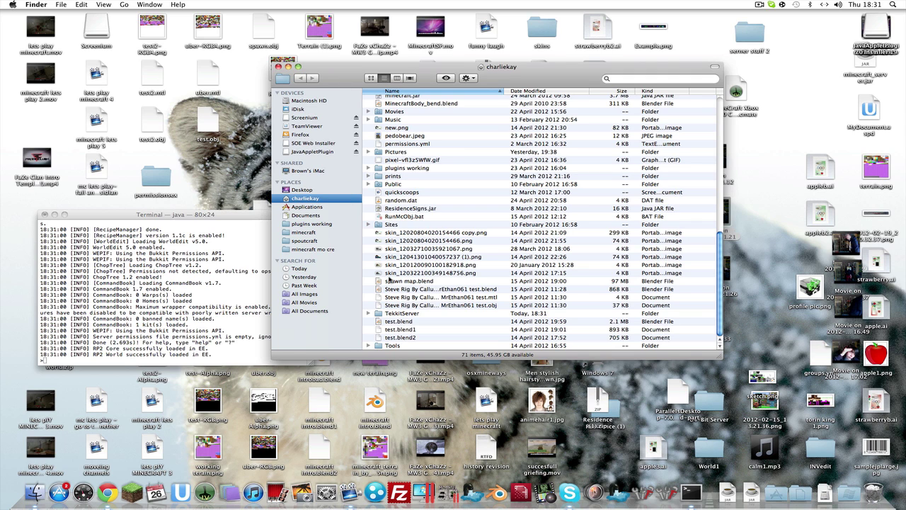
click(402, 314)
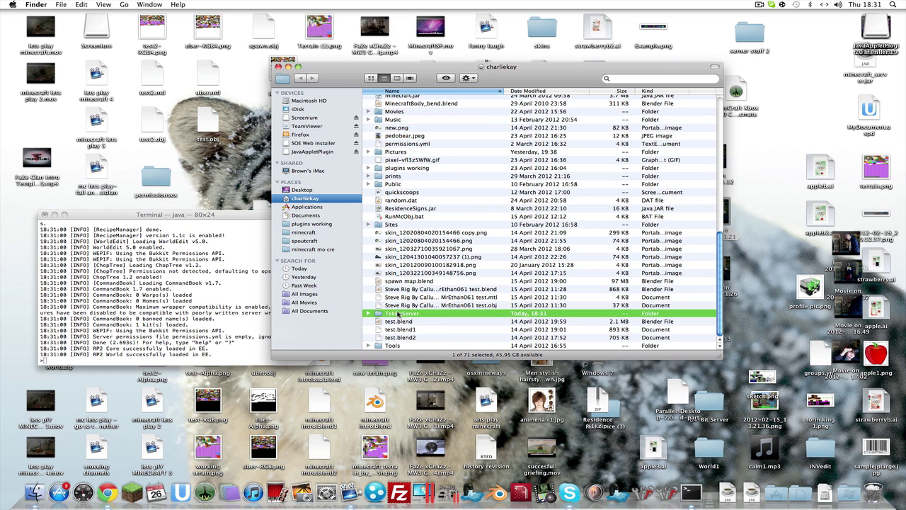
double_click(398, 313)
Close the server's Terminal window, confirming Close, and open the mods folder.
click(44, 214)
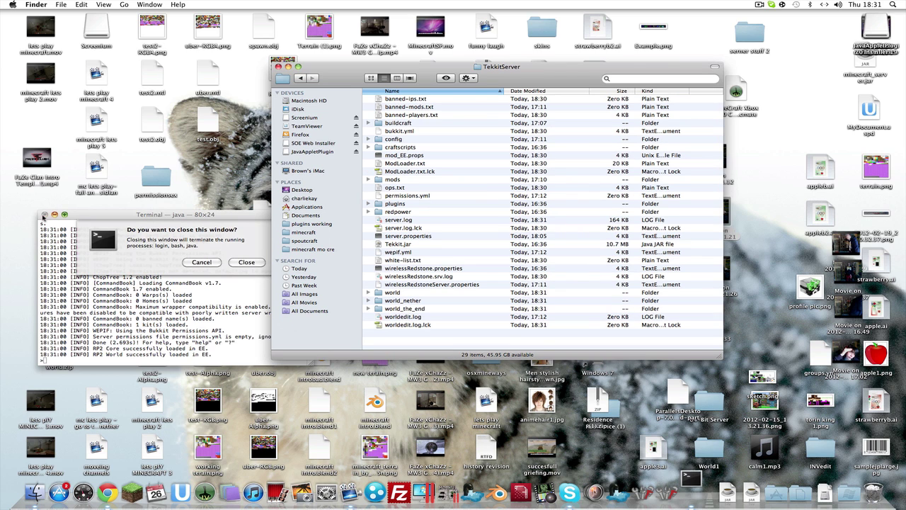
click(244, 266)
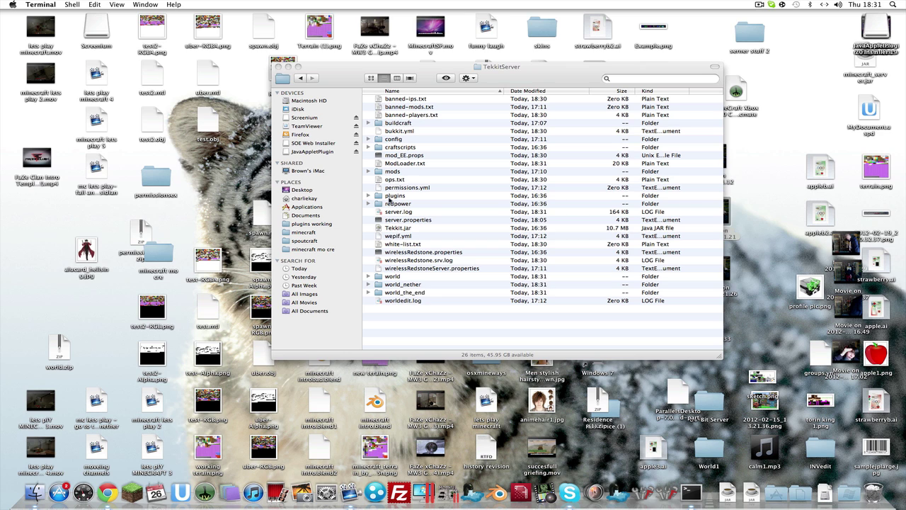
double_click(394, 172)
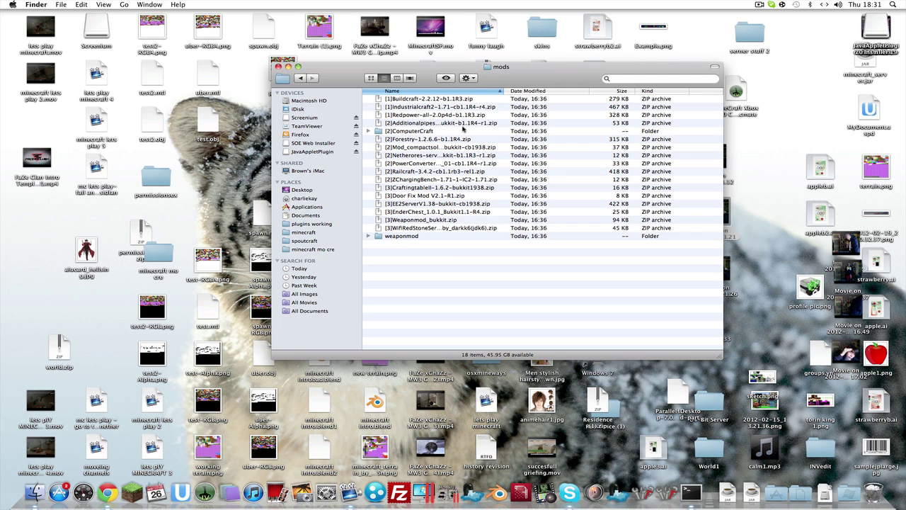
Inspect the Additionalpipes archive's actions without trashing it, then return to TekkitServer.
right_click(418, 123)
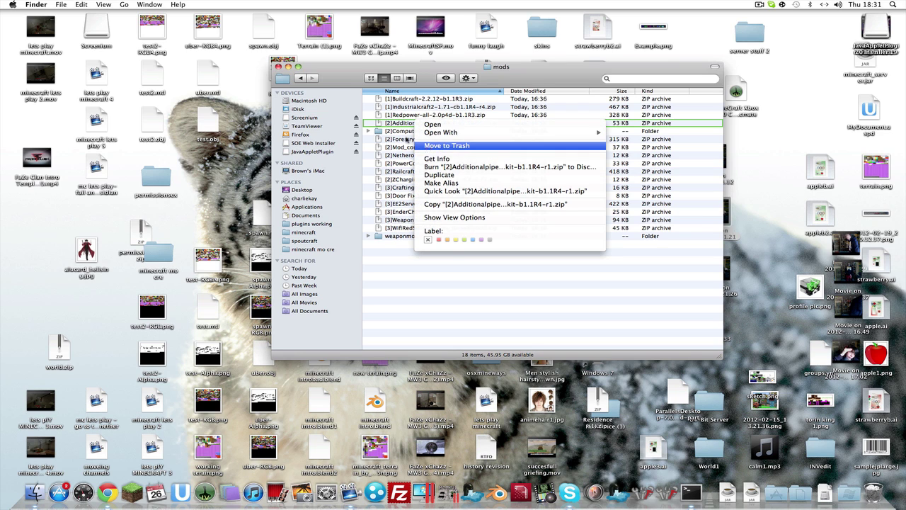
click(348, 89)
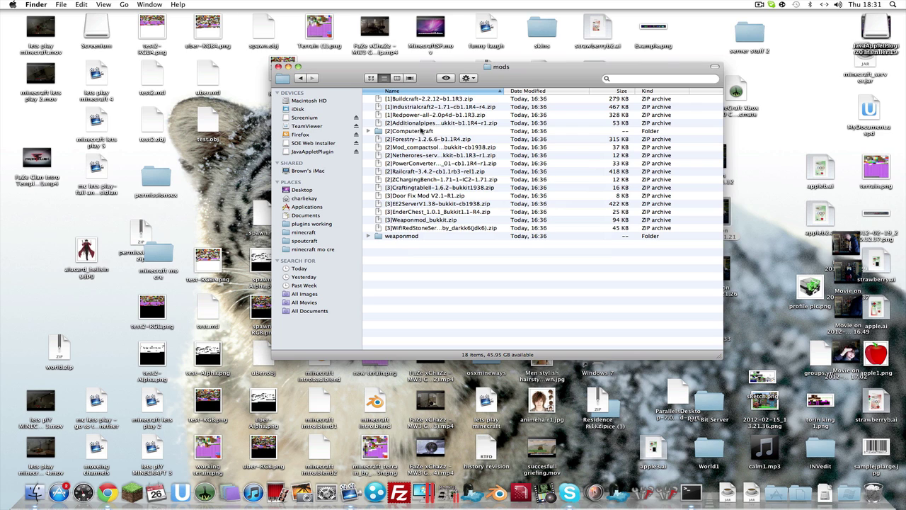
click(300, 78)
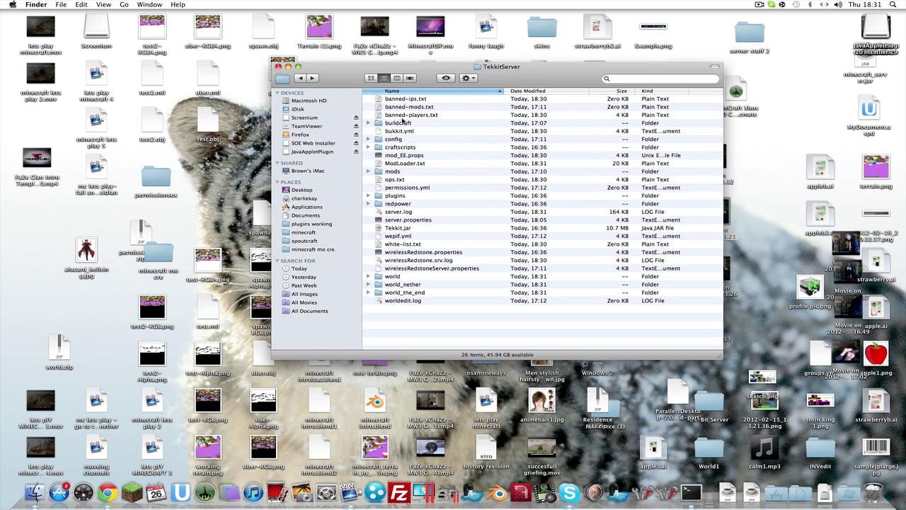
Look inside the config folder, go back, and search This Mac for 'tekkit'.
double_click(404, 139)
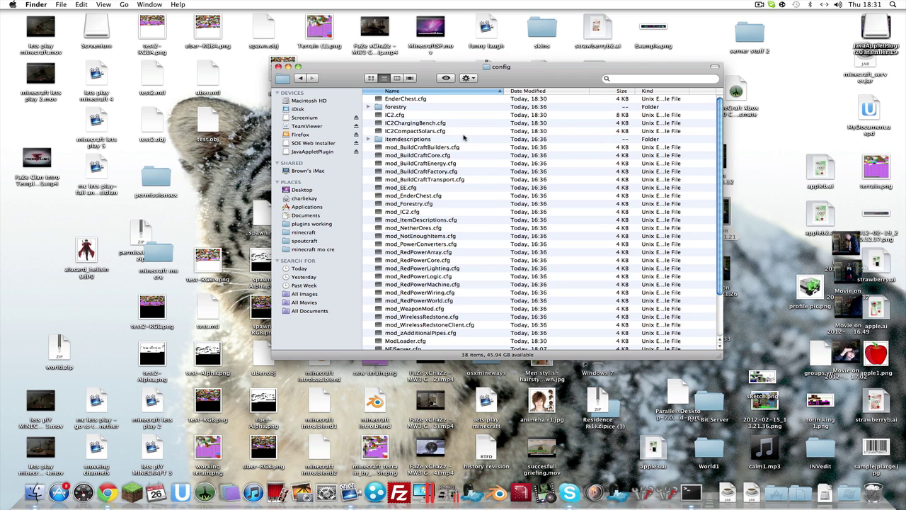
click(300, 78)
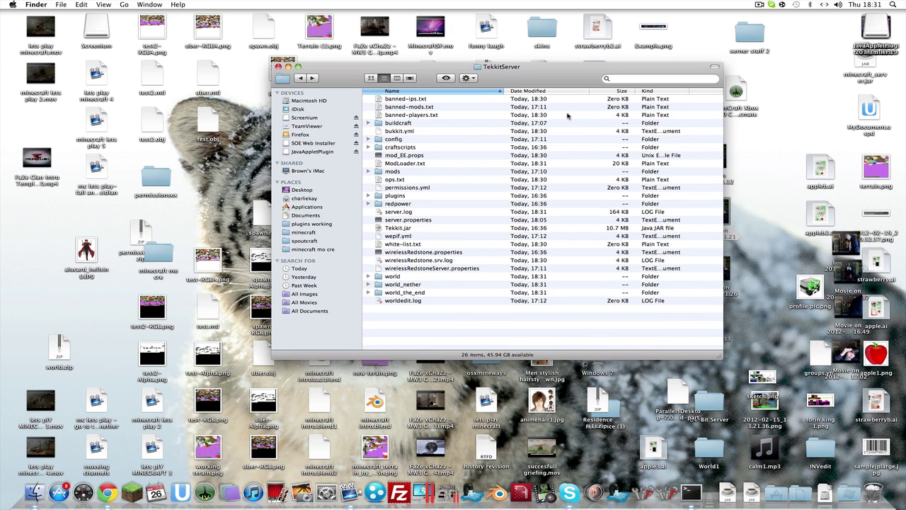
click(627, 81)
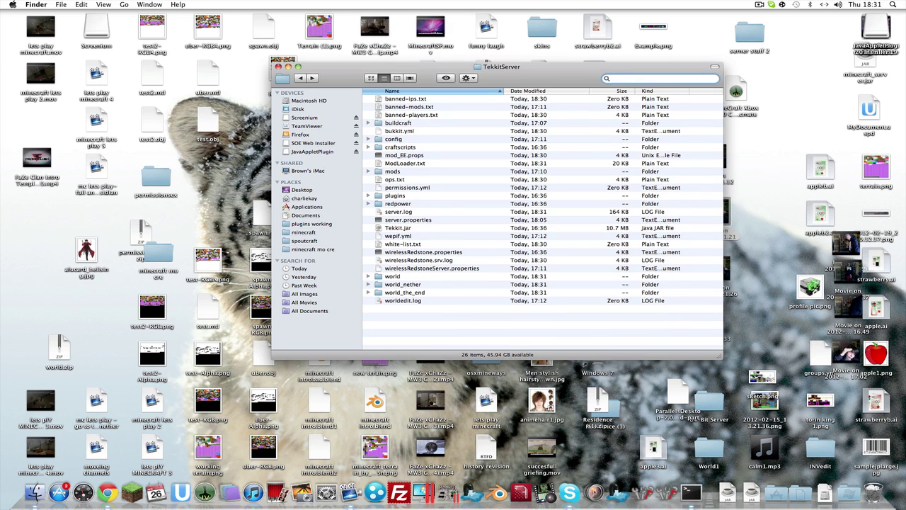
text(tekkit)
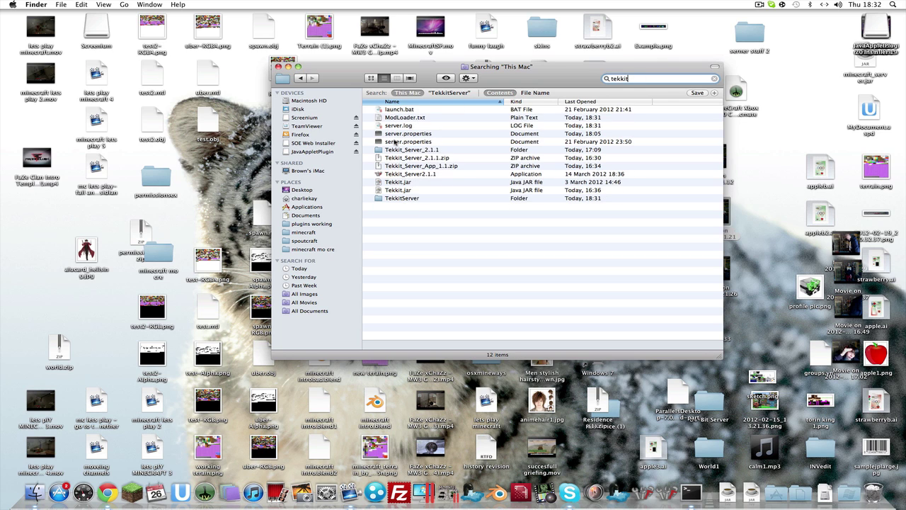
Reveal Tekkit_Server2.1.1 in its enclosing folder and show its package contents.
right_click(402, 174)
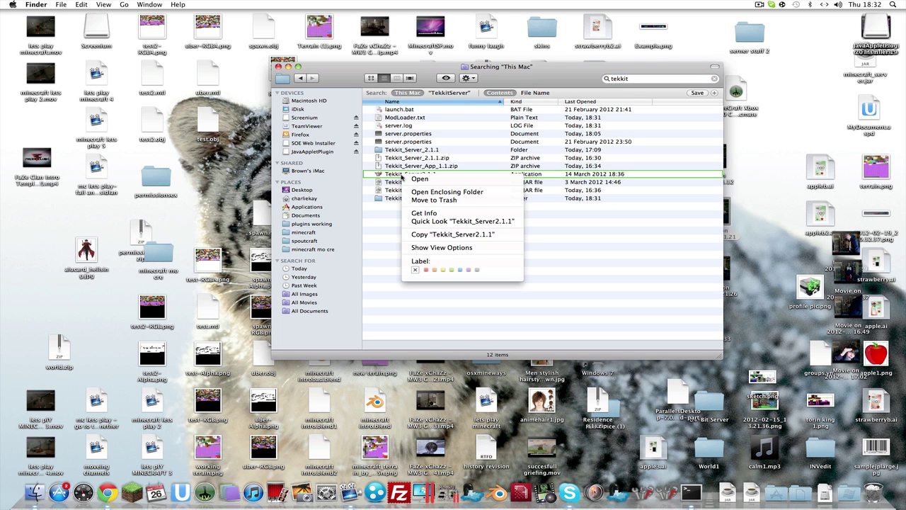
click(430, 192)
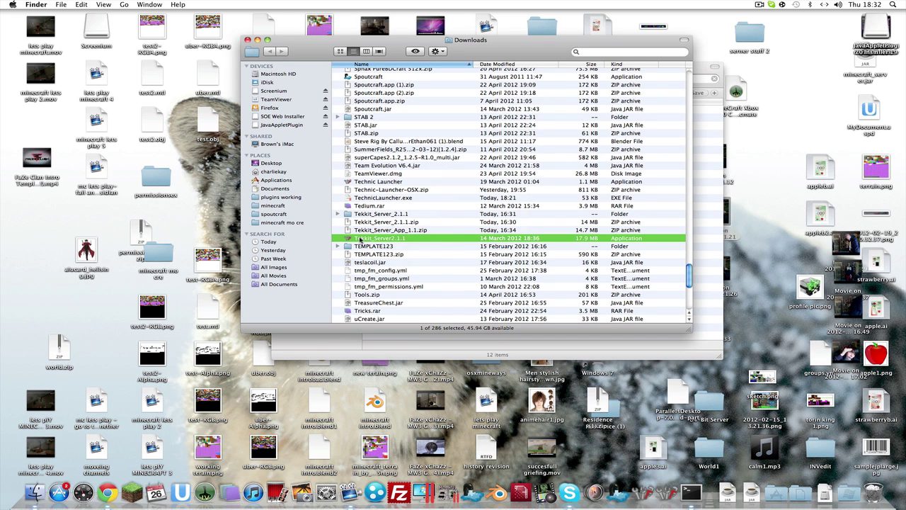
right_click(362, 240)
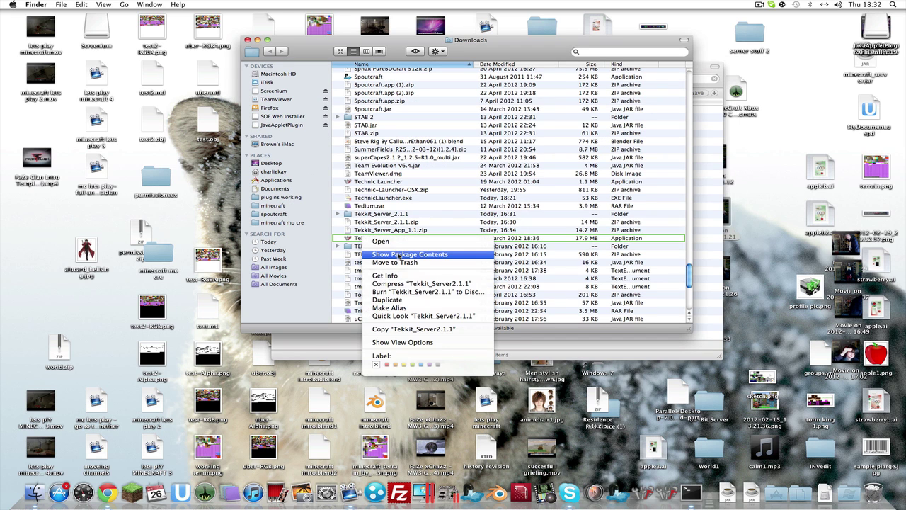
click(399, 256)
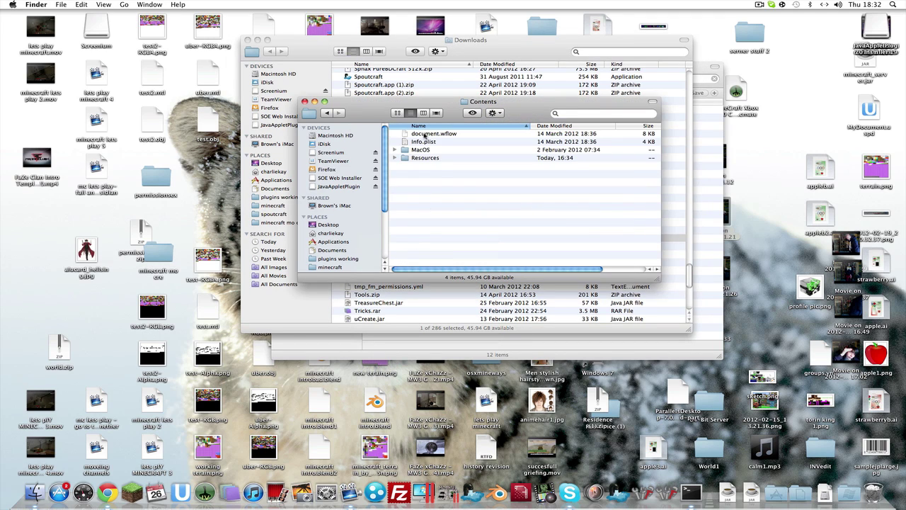
Open Resources > TekkitServer > mods inside the app package.
double_click(436, 158)
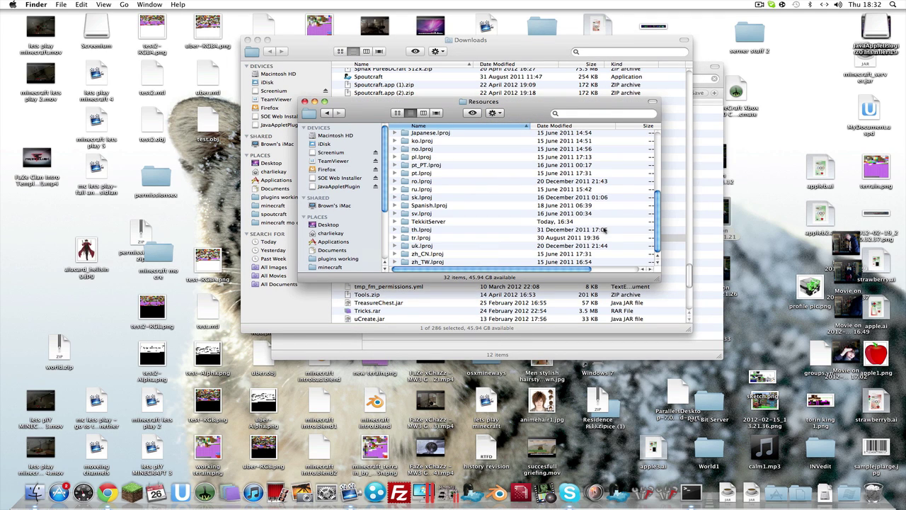
click(425, 223)
double_click(425, 225)
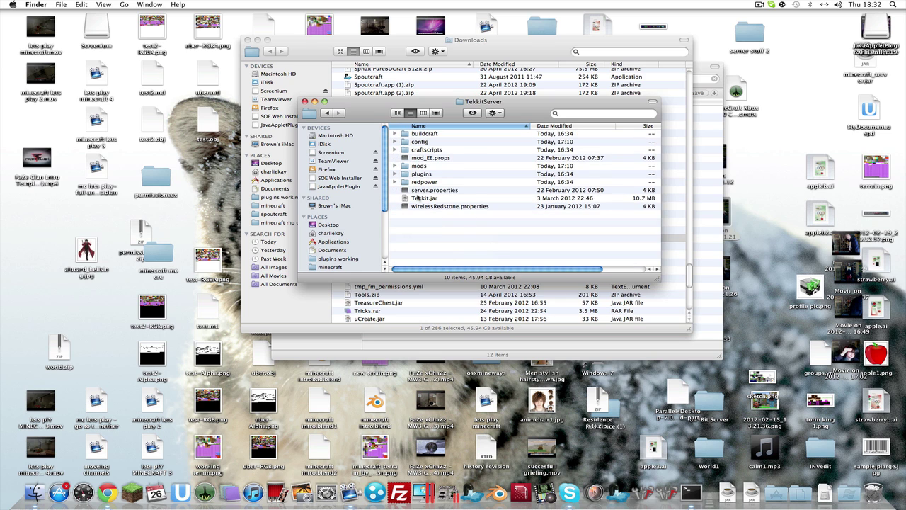
double_click(417, 165)
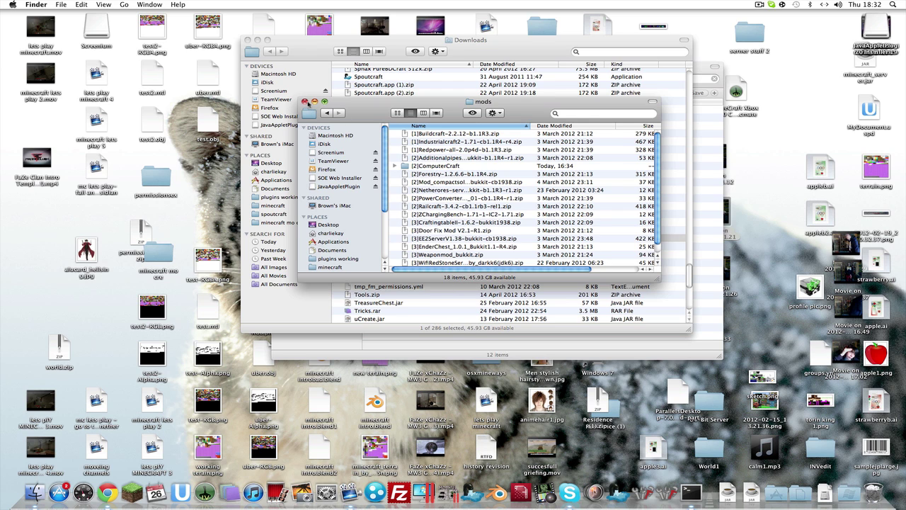
Close the mods, Downloads and Searching This Mac windows.
click(305, 102)
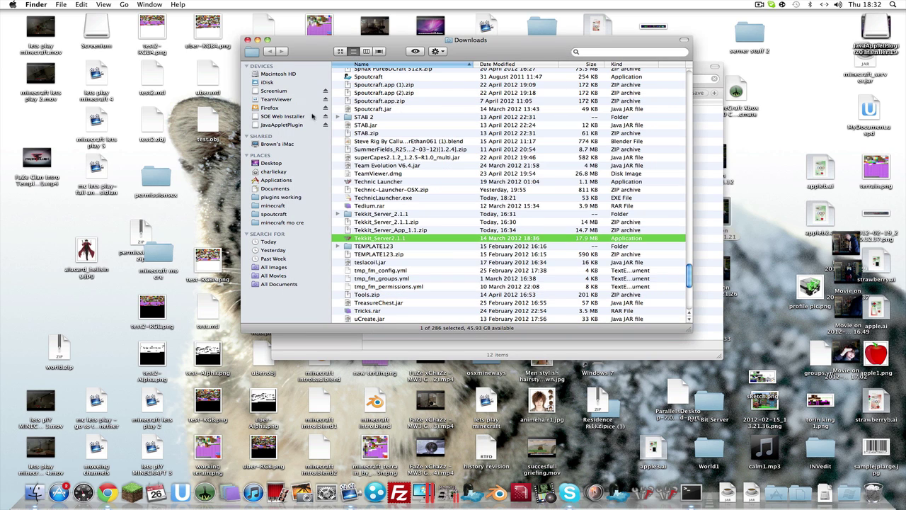
click(248, 40)
click(278, 66)
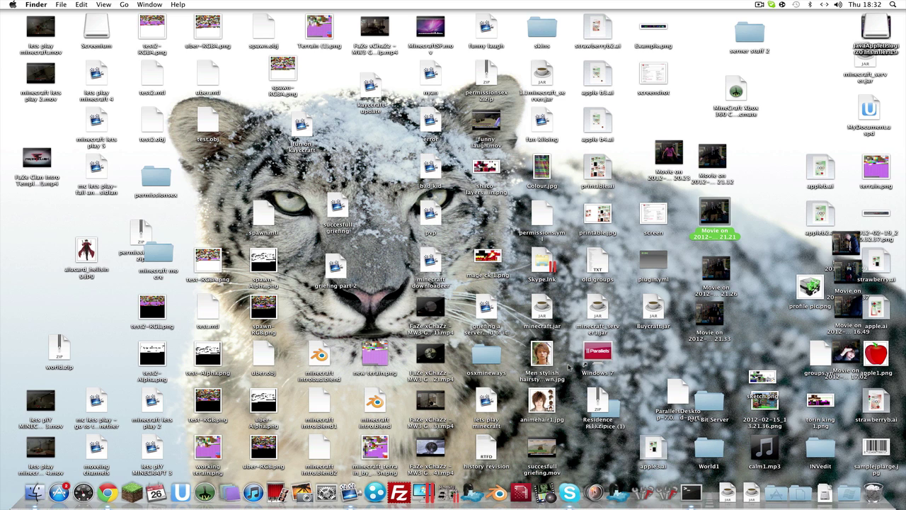
Accept the home-directory install location and start the server with 2 GB of RAM.
click(508, 162)
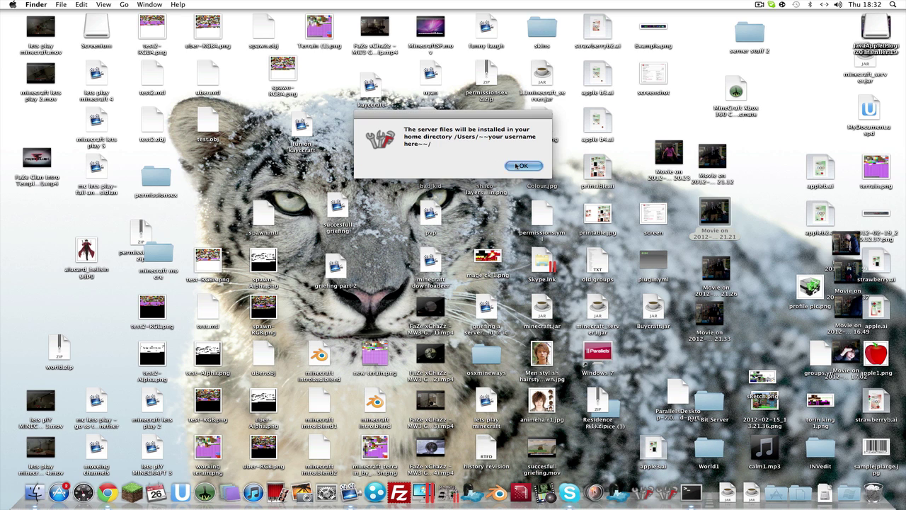
text(2)
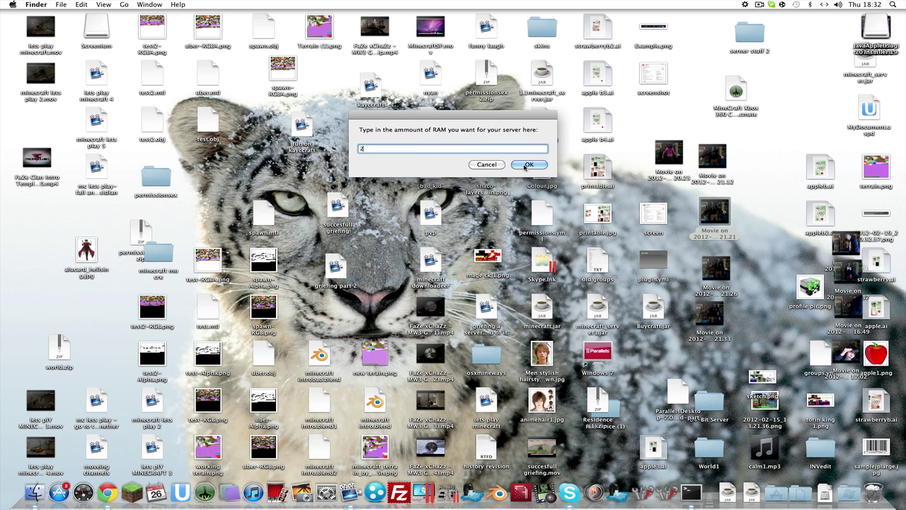
click(529, 164)
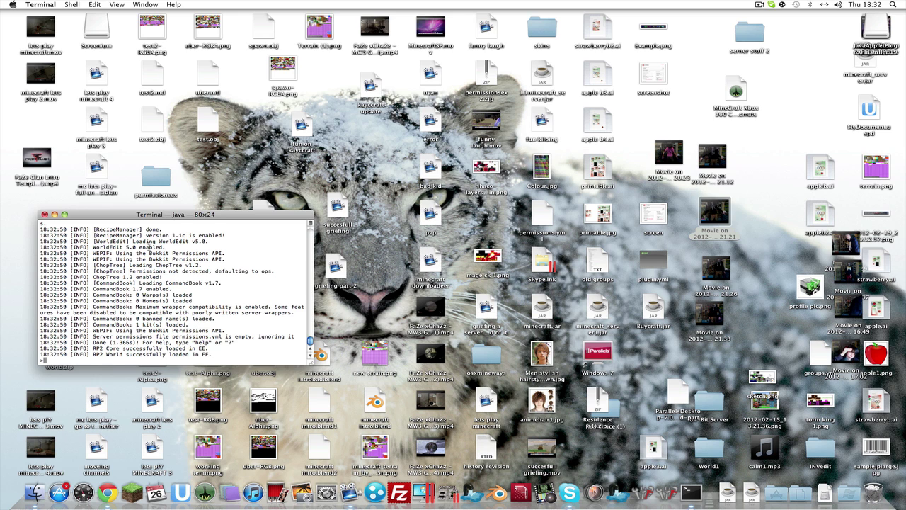
Move the server's Terminal log window slightly up and to the right.
drag(182, 219, 213, 204)
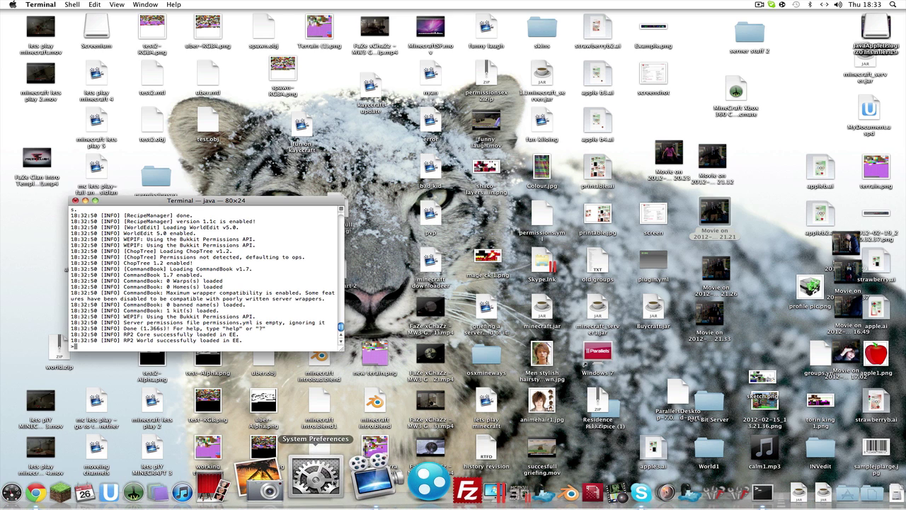
click(326, 492)
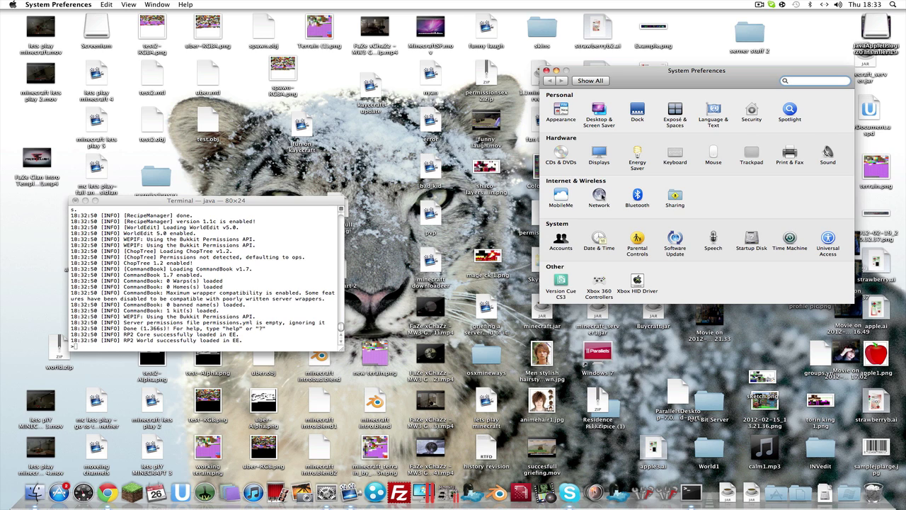
click(546, 70)
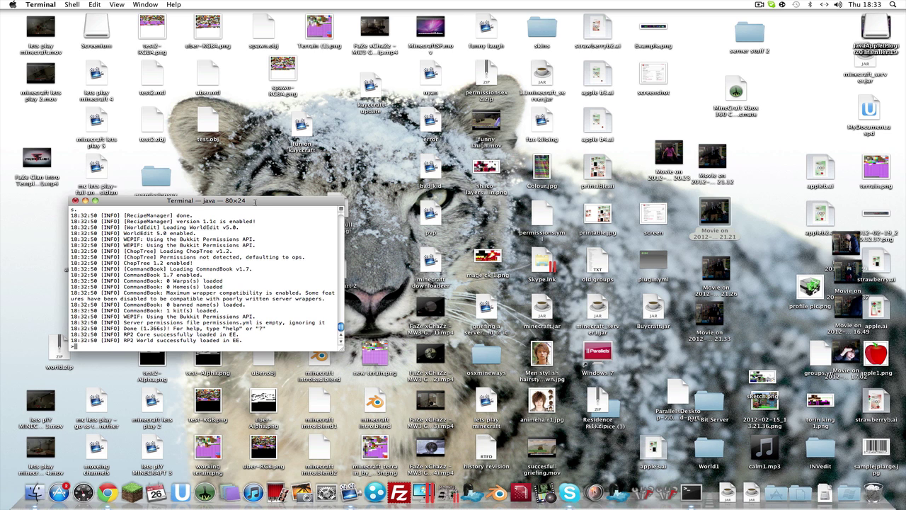
Minimize and restore the server's Terminal window, repositioning it toward the upper left.
drag(243, 205, 228, 196)
click(71, 191)
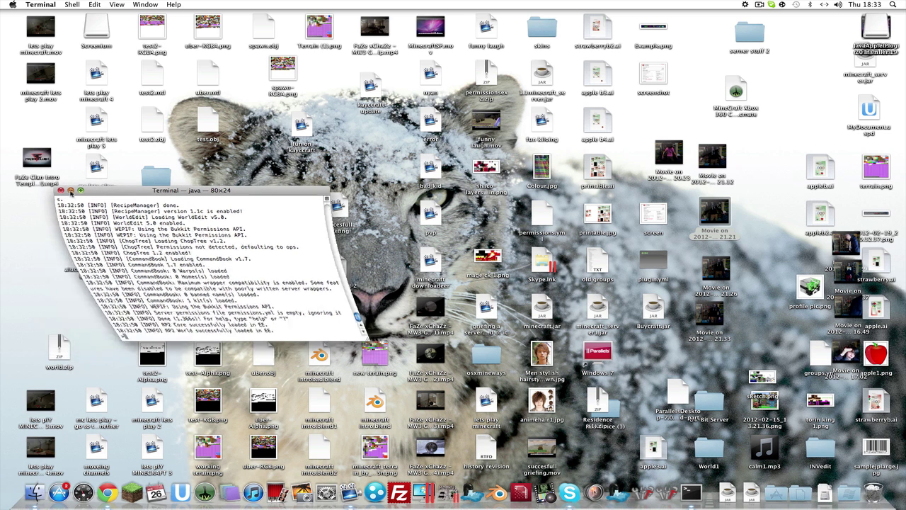
click(746, 482)
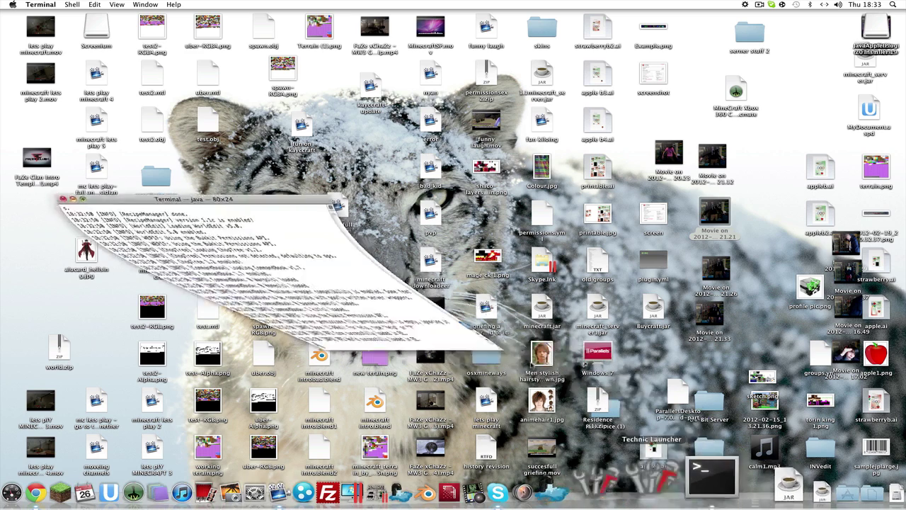
drag(172, 192, 113, 129)
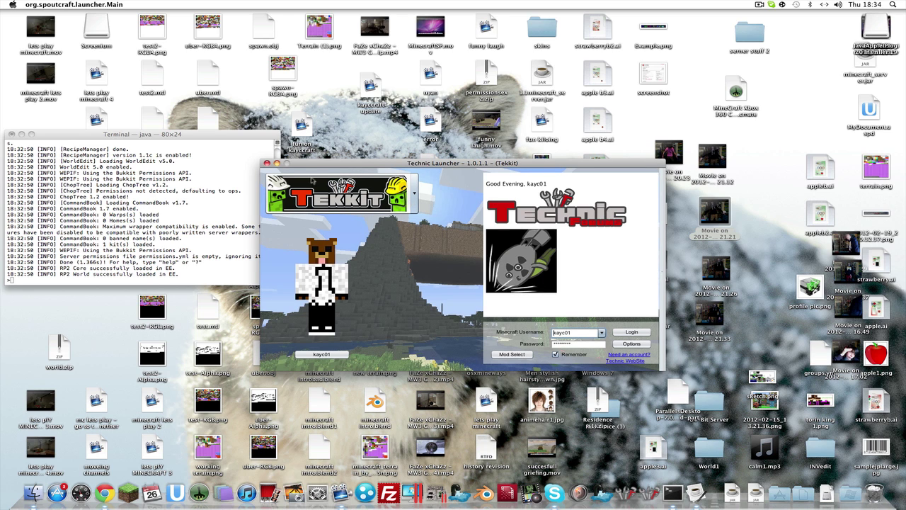
Log in from the launcher and let Tekkit load to the Minecraft 1.1 title menu.
click(618, 332)
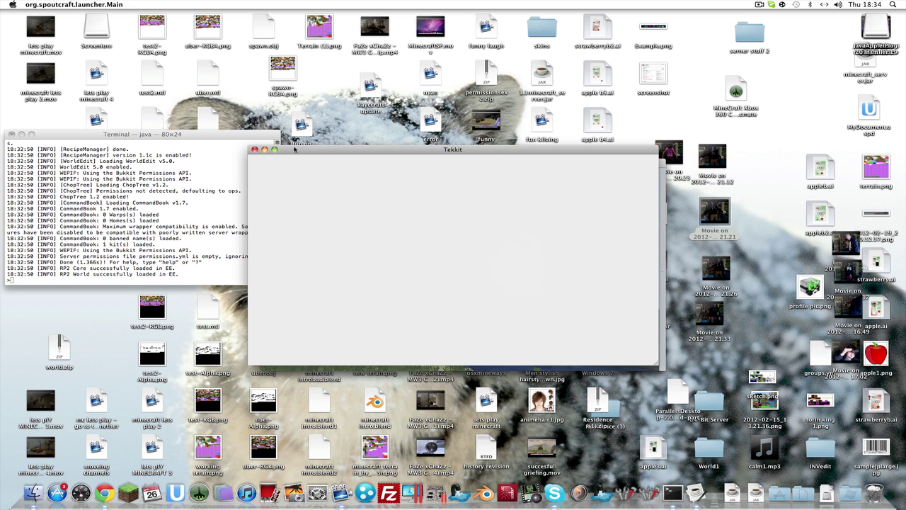
drag(328, 137, 327, 133)
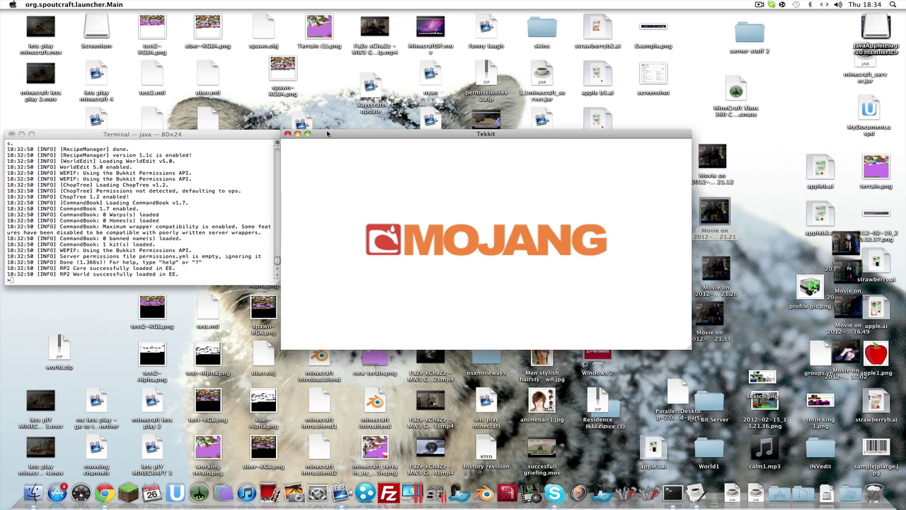
drag(327, 132, 329, 134)
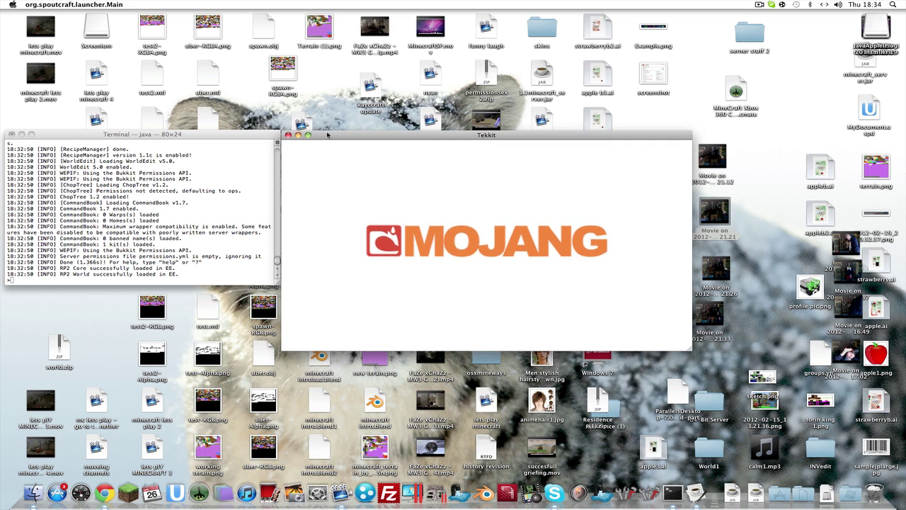
drag(328, 133, 327, 133)
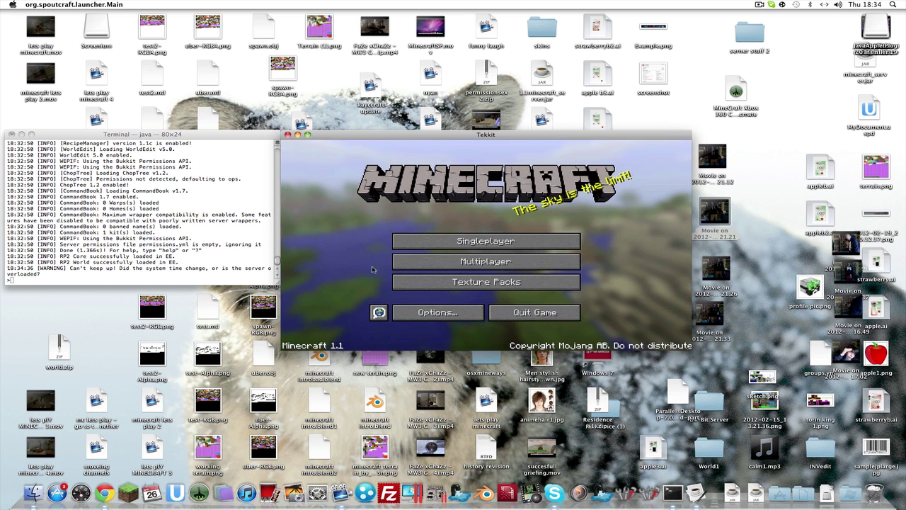
Join the Tekkit server from the Multiplayer server list.
click(489, 260)
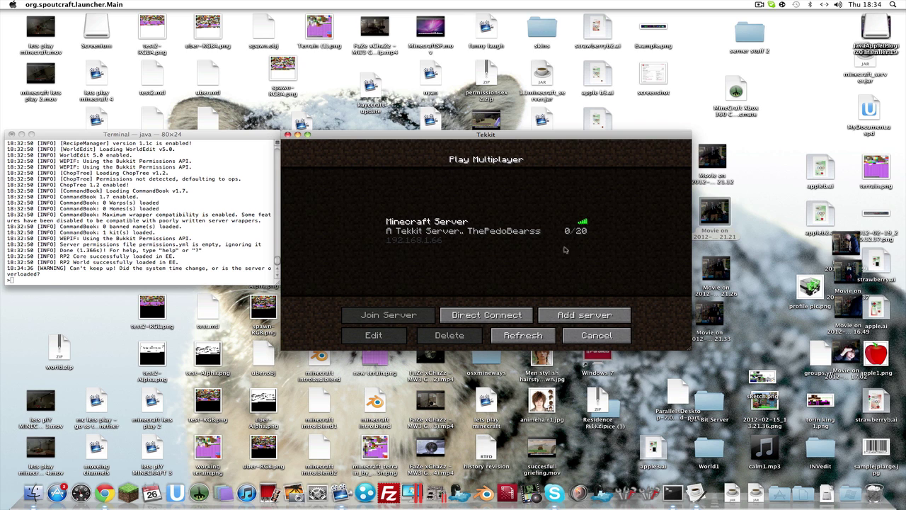
double_click(507, 239)
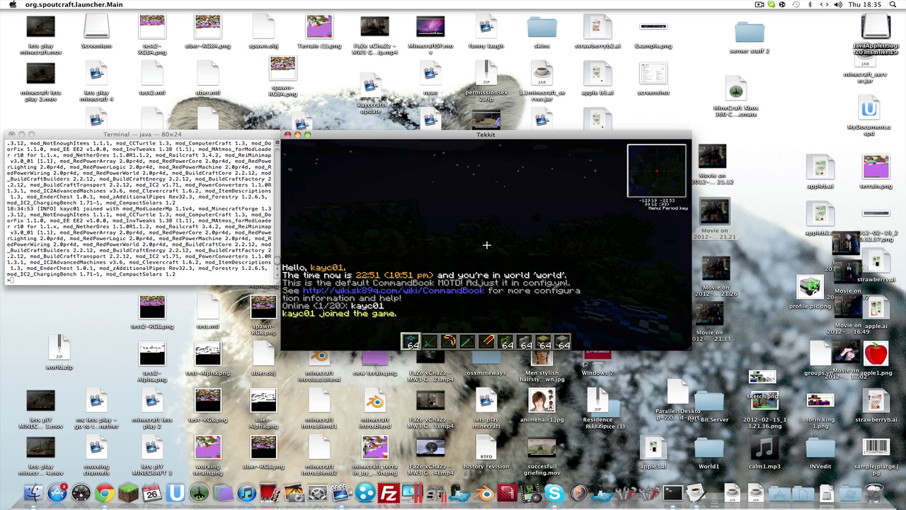
Make it daytime with /time day, then fly up above the treetops.
text(/time )
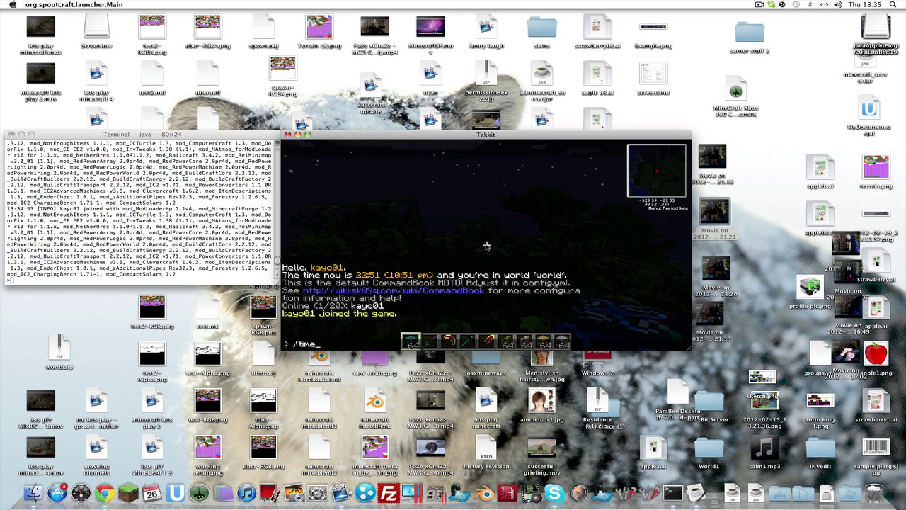
text(day)
key(Return)
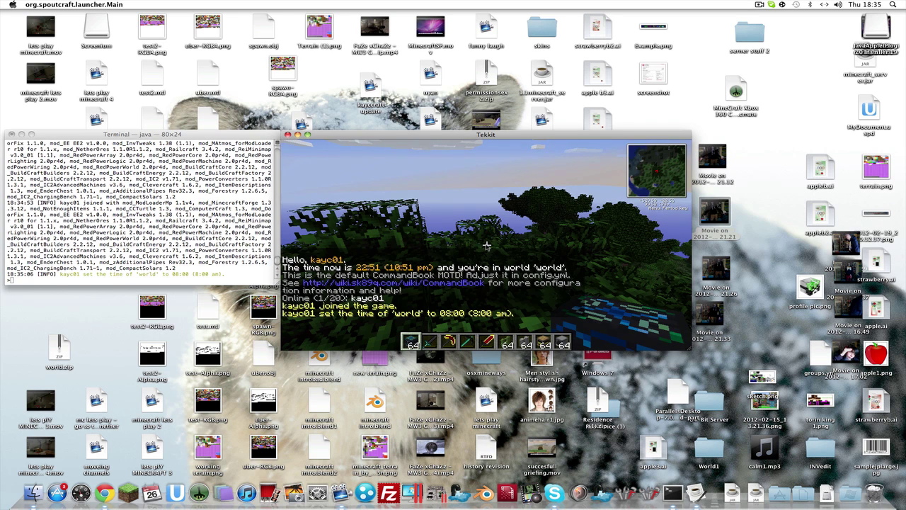
key(w)
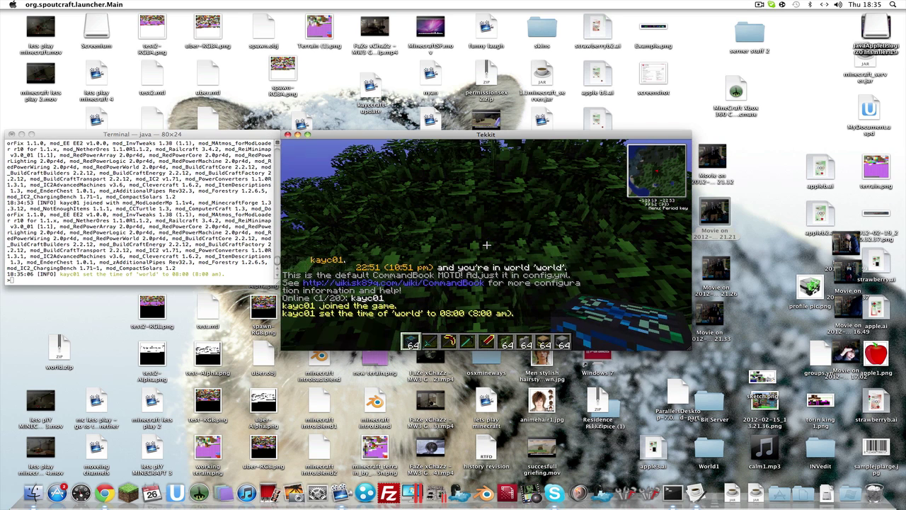
key(s)
key(space)
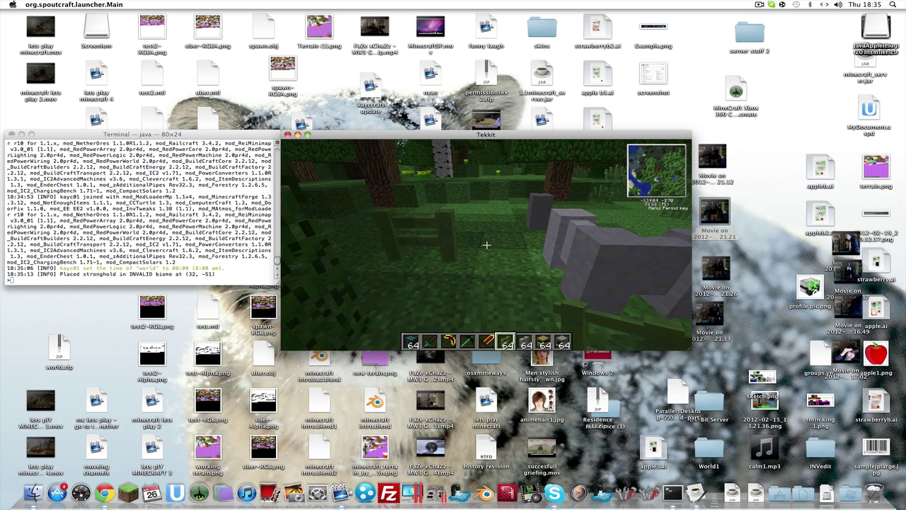
Place the slot-9 computer by the chest, open and close its terminal, then walk off and open the inventory.
key(9)
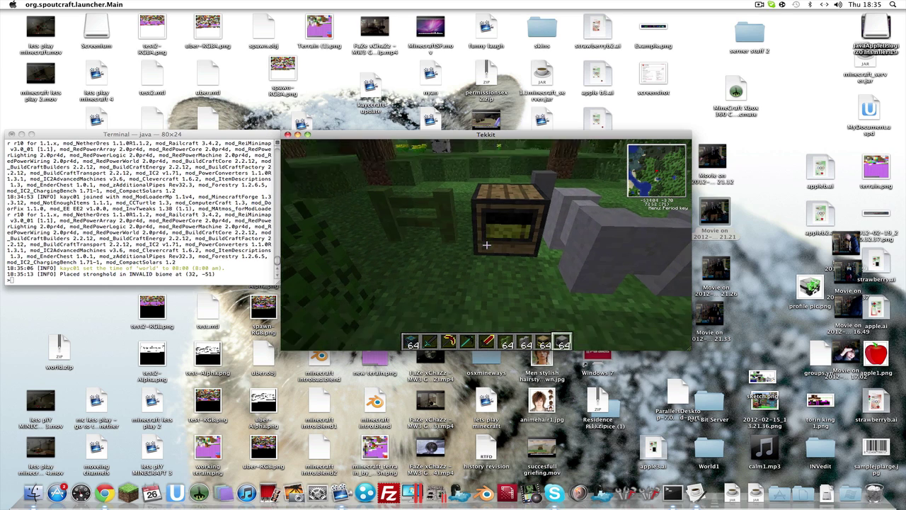
right_click(486, 245)
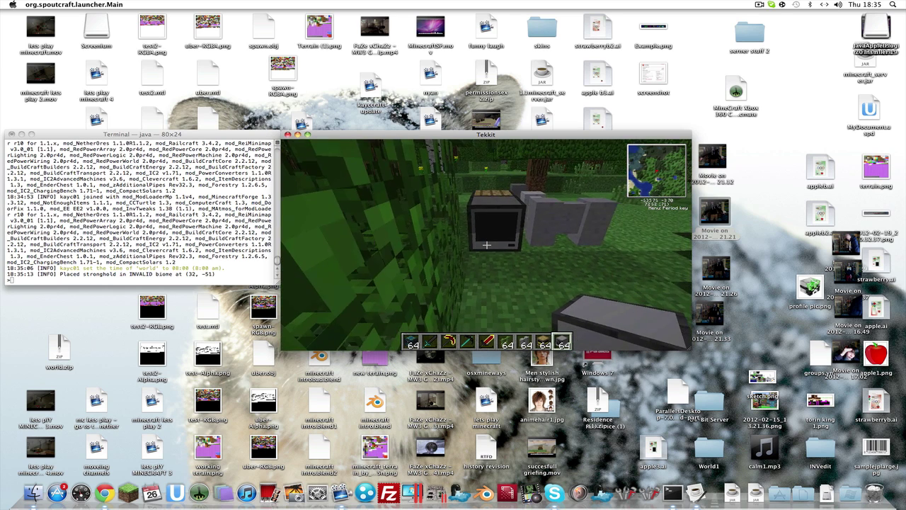
right_click(486, 245)
key(Escape)
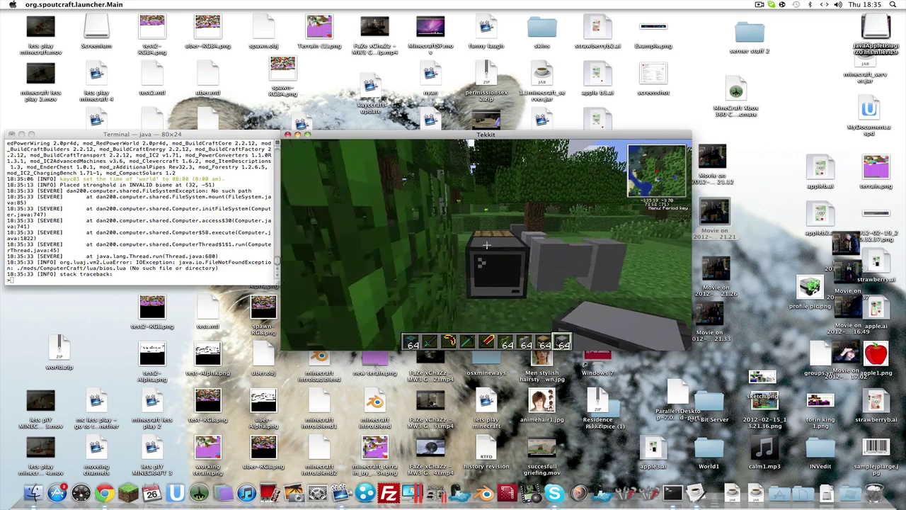
key(w)
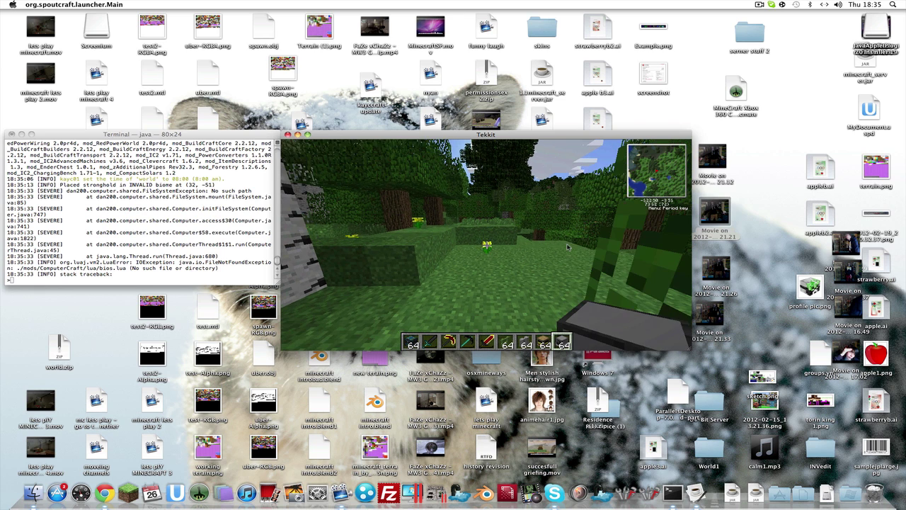
key(e)
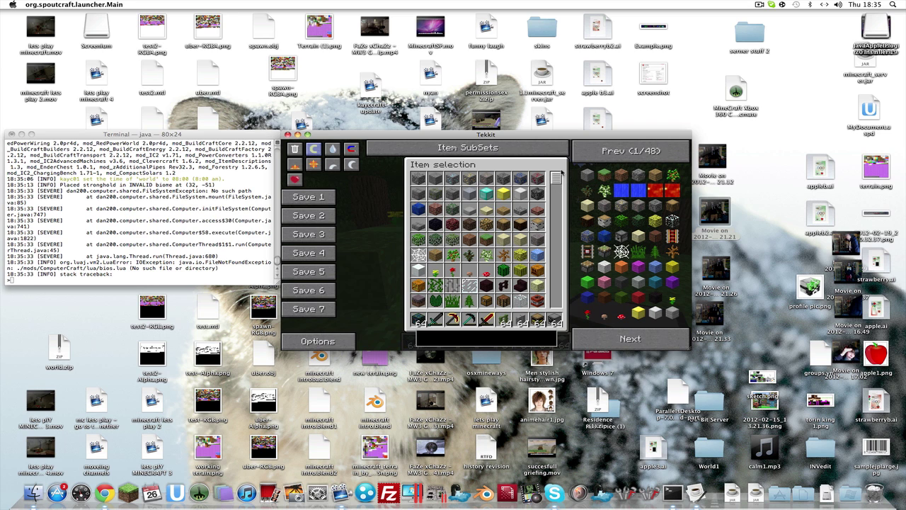
Scroll the item browser, view and close its Options screen, then leave the inventory.
mouse_move(561, 173)
mouse_down()
mouse_move(550, 304)
mouse_move(556, 179)
mouse_up()
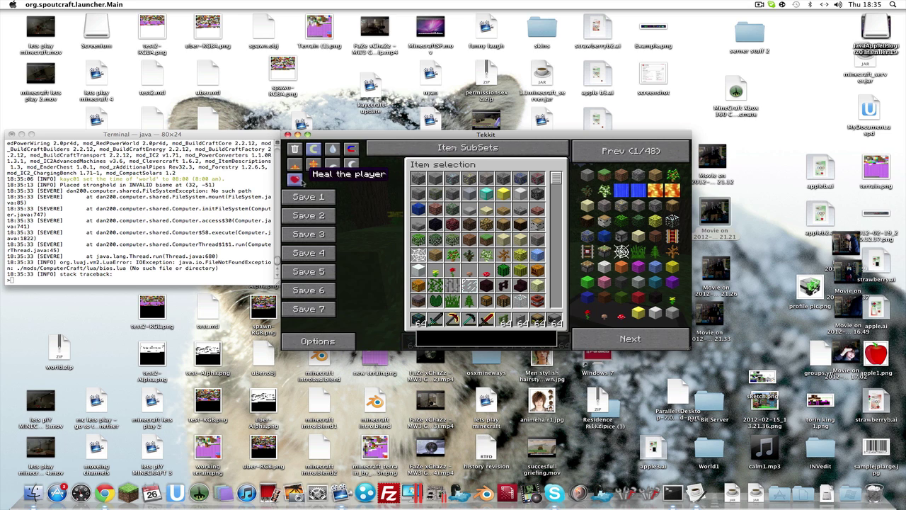
click(311, 341)
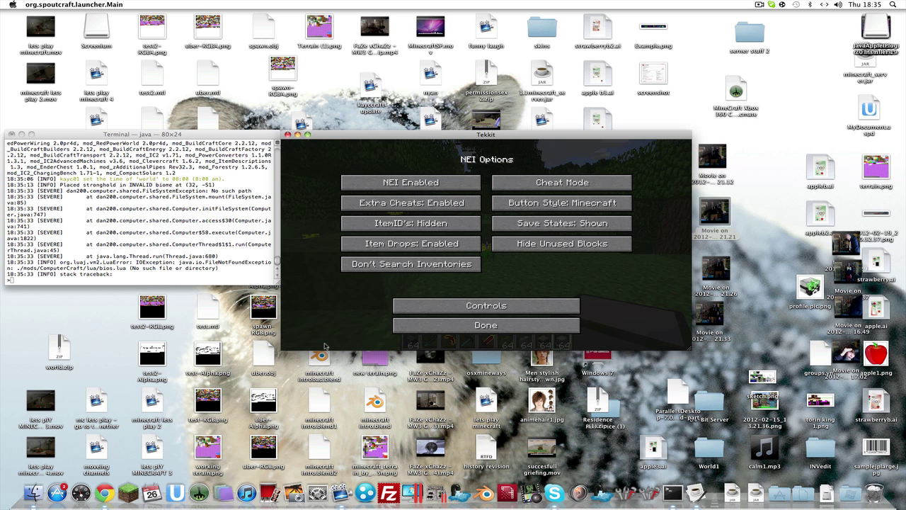
click(485, 325)
key(Escape)
key(Escape)
key(Escape)
Walk along the tree-lined path and into the pond.
key(w)
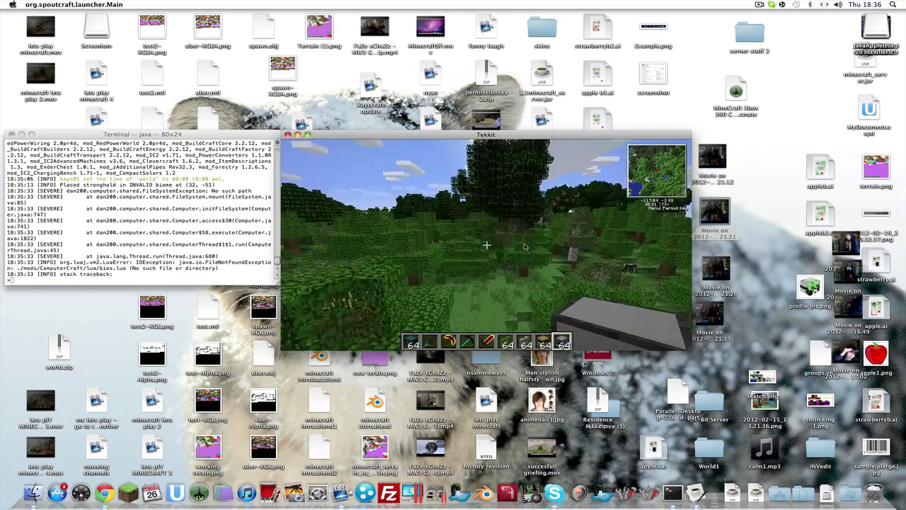
key(w)
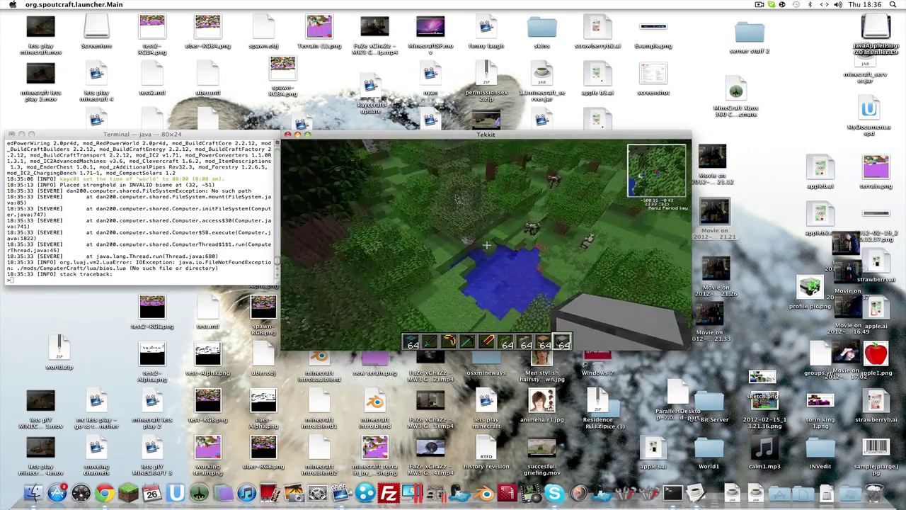
key(w)
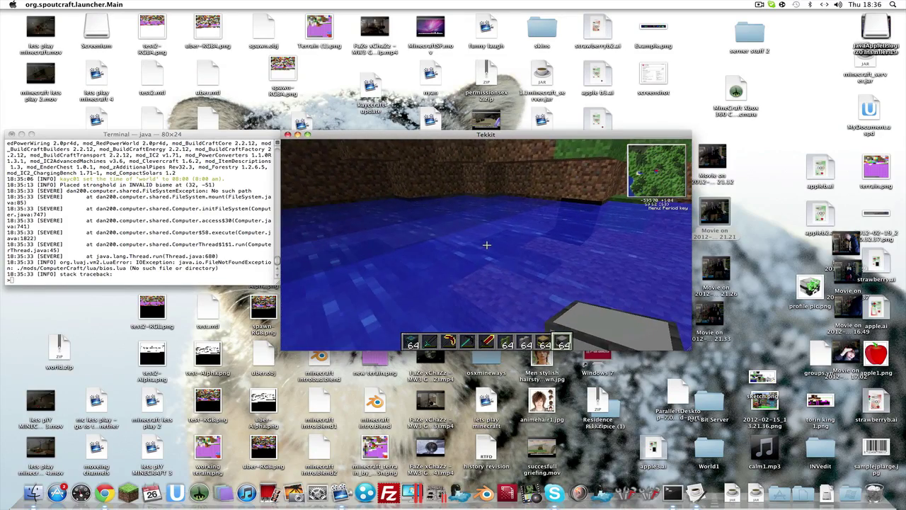